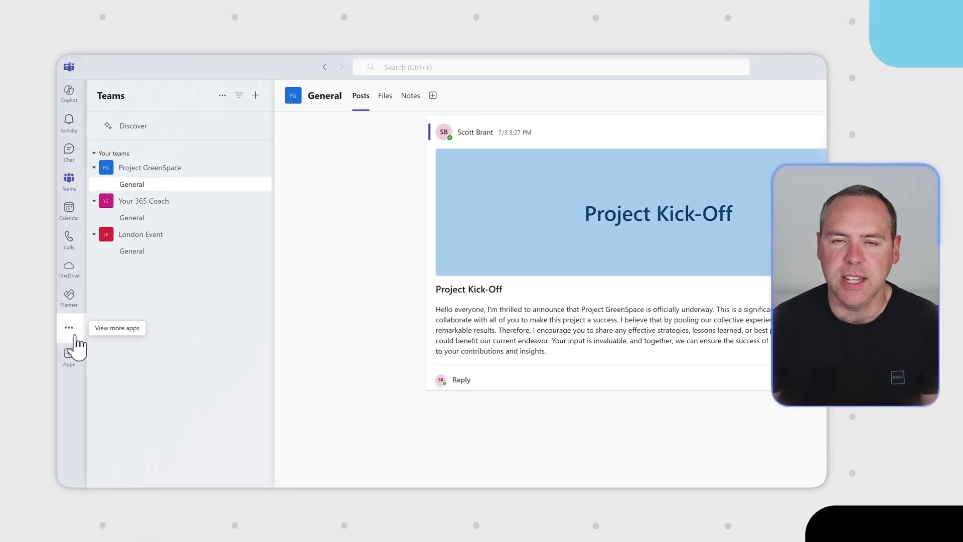
Find 'Loop' among the more apps and open the Loop app inside Teams
left_click(70, 329)
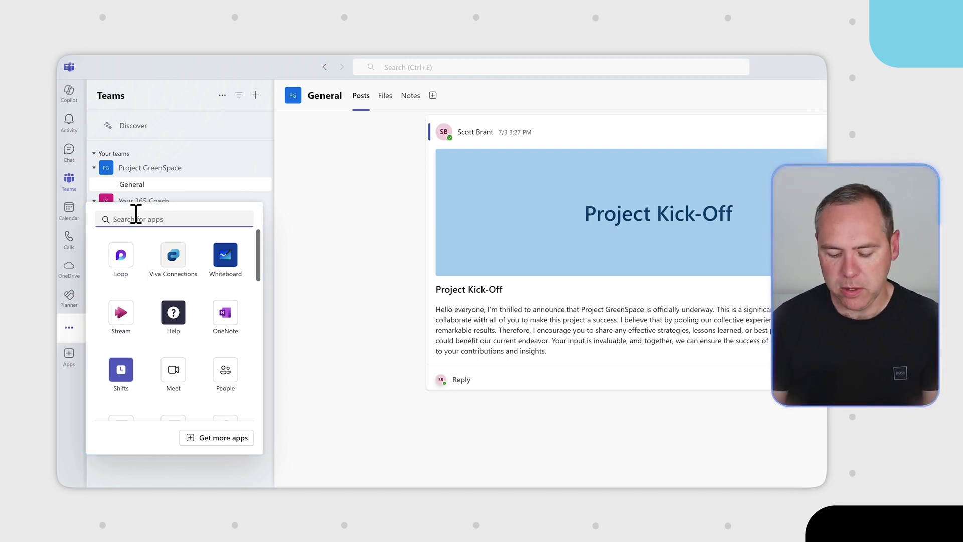
type("Loop")
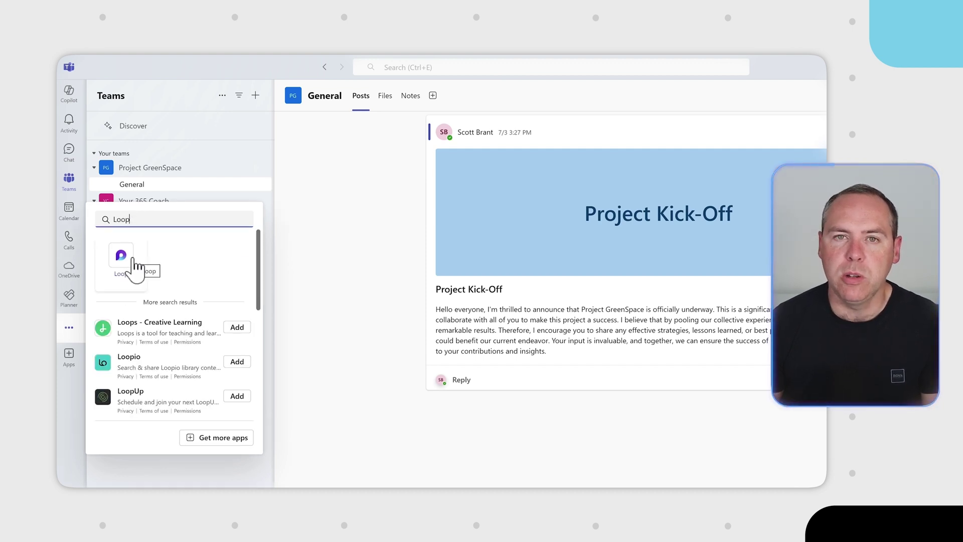
left_click(134, 259)
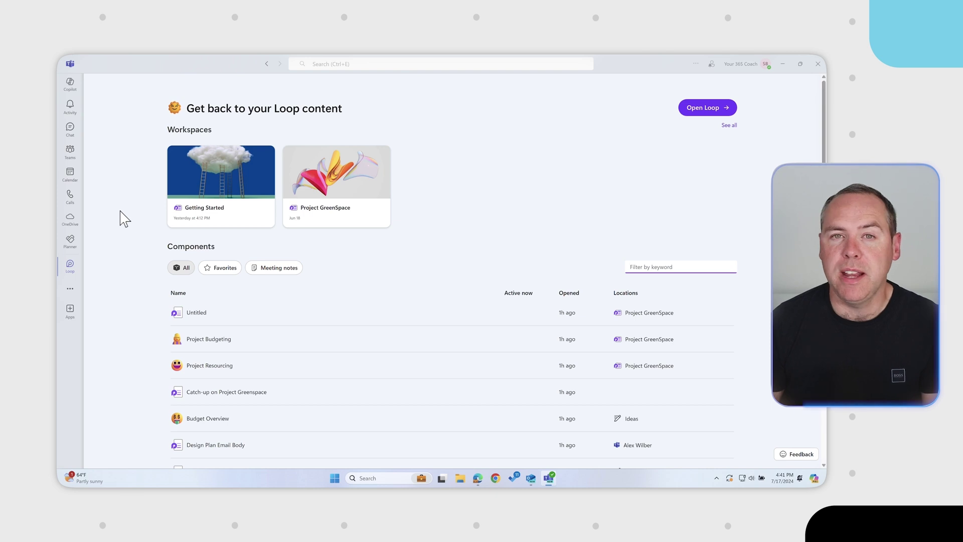
Pin Loop to the Teams rail and open the Project Budgeting page
right_click(76, 271)
left_click(121, 282)
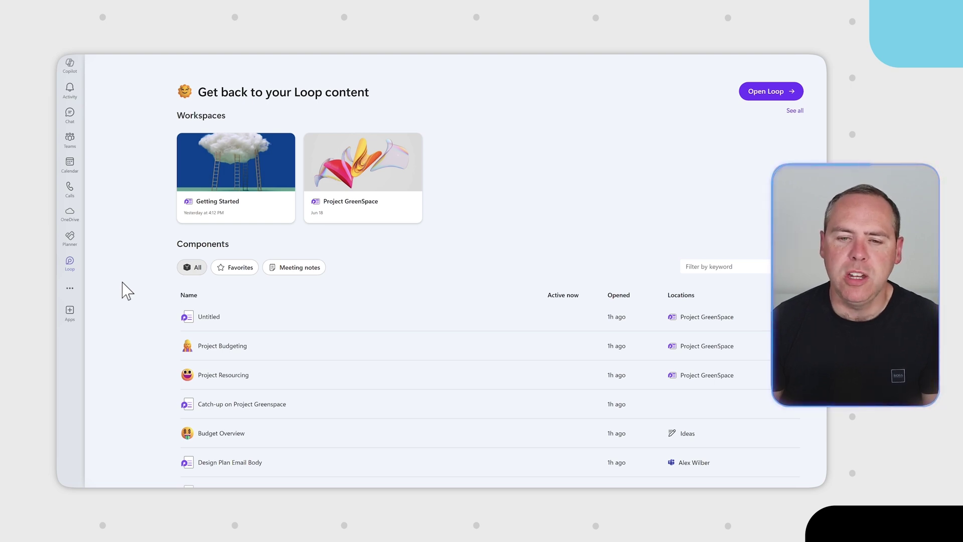
left_click(228, 346)
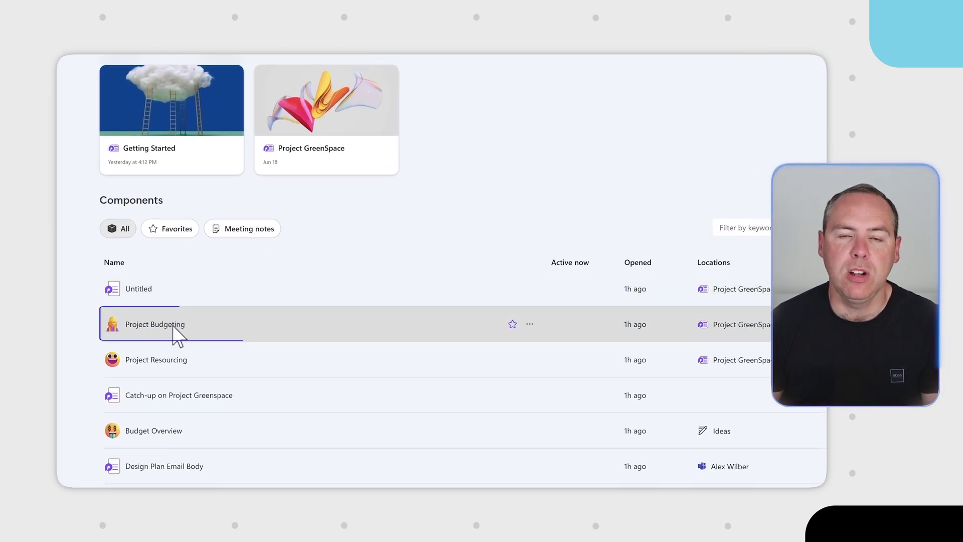
left_click(176, 333)
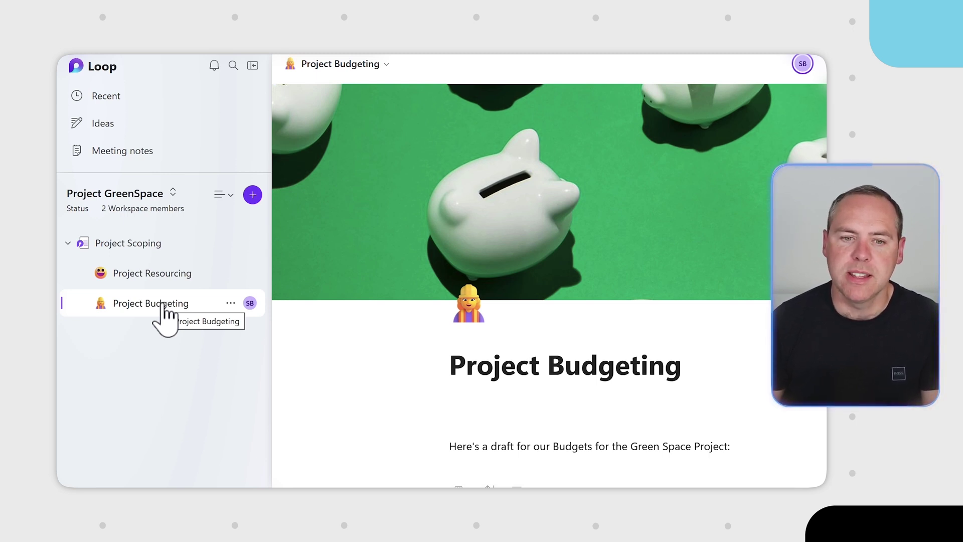
Visit Project Scoping, Project Budgeting and Project Resourcing, then bring up Project Scoping's page options
left_click(142, 250)
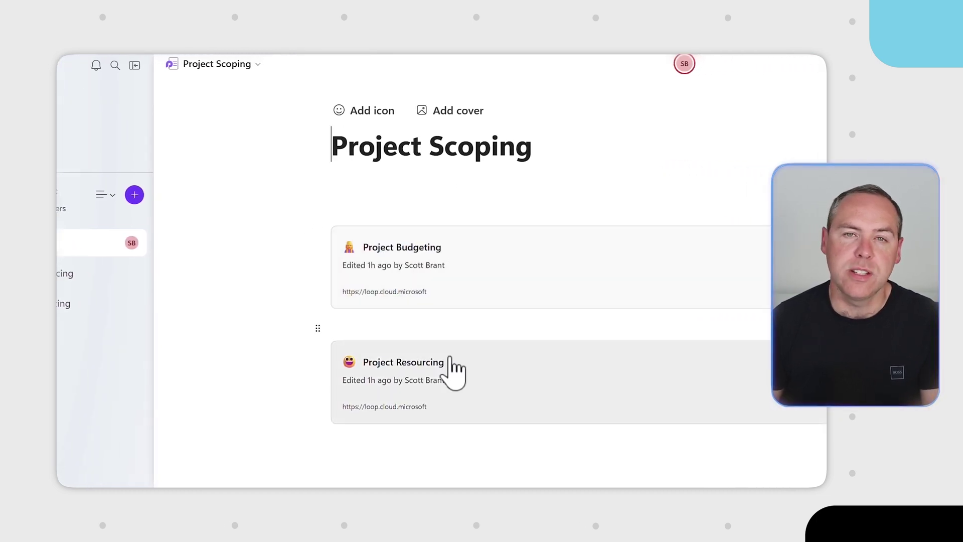
left_click(448, 282)
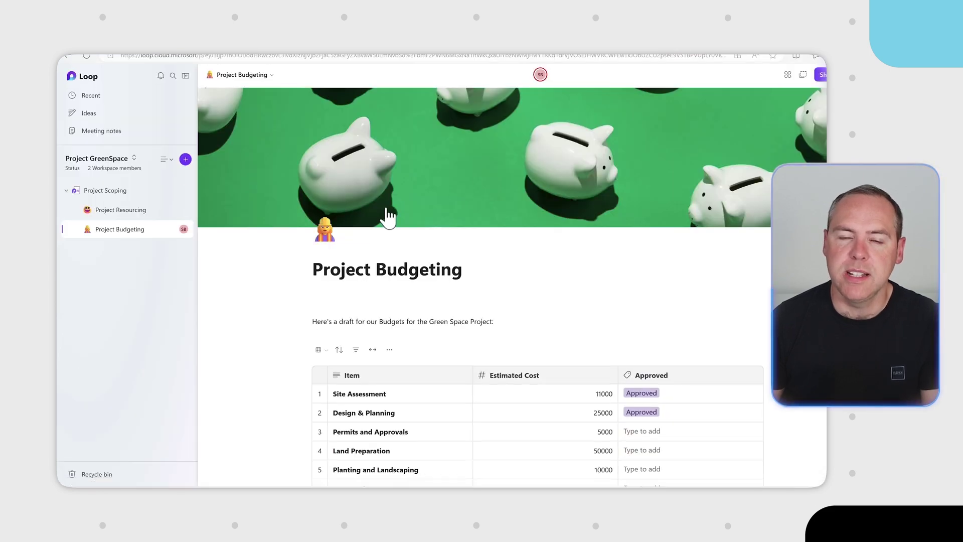
left_click(143, 212)
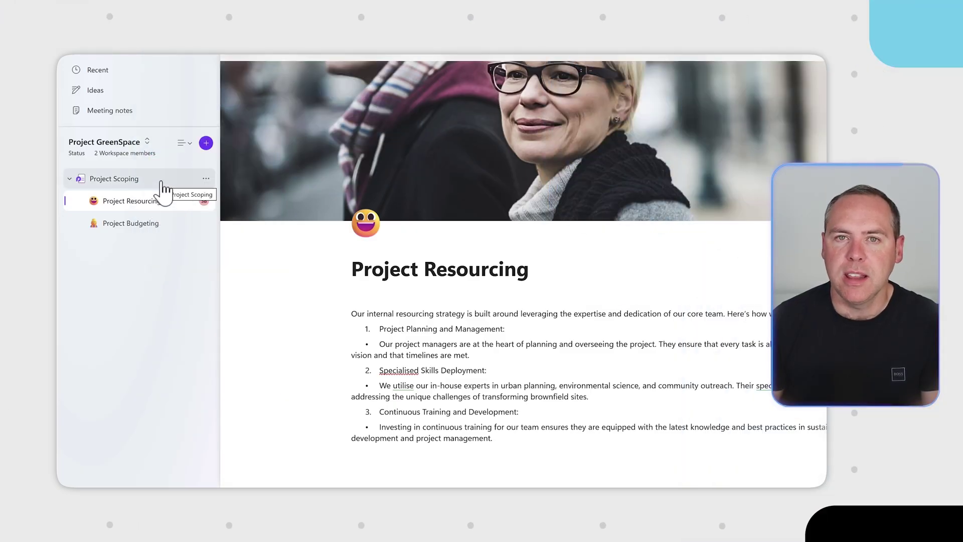
right_click(163, 183)
left_click(155, 183)
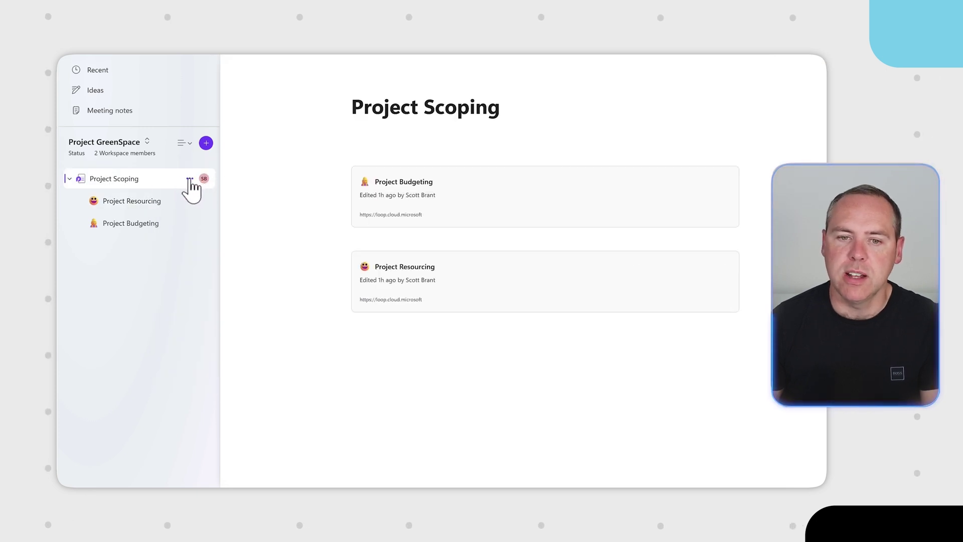
left_click(189, 179)
Add the Project Risks & Issues subpage and move it below Project Budgeting
left_click(232, 193)
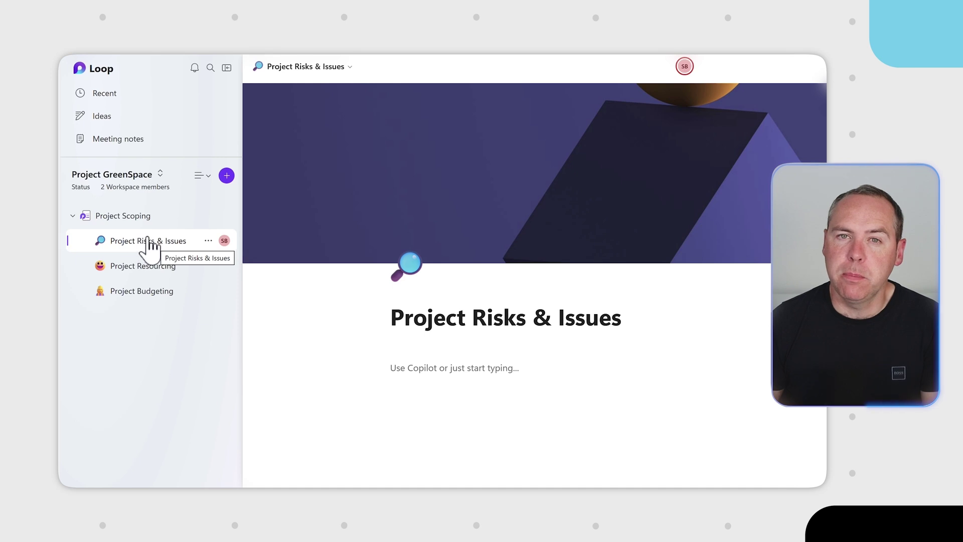
left_click_drag(149, 237, 145, 311)
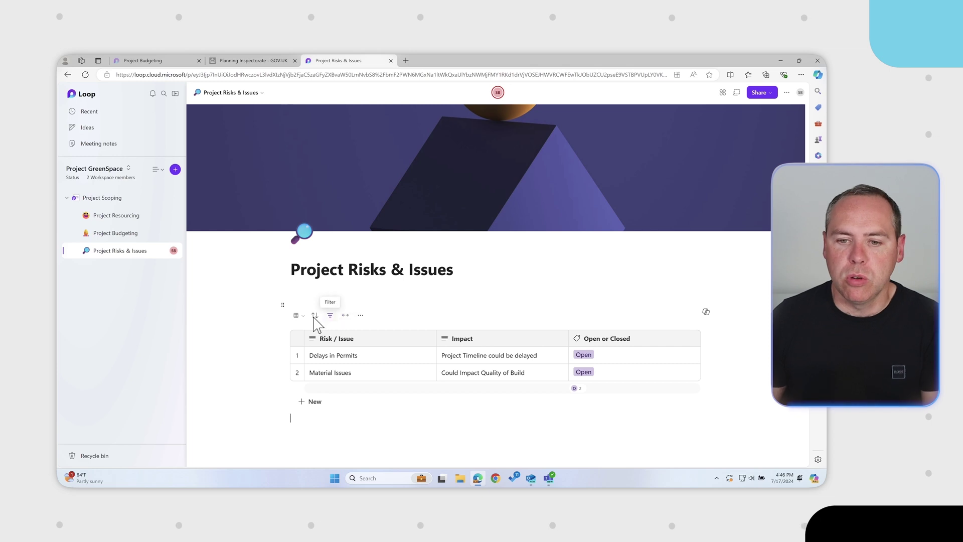
Start a new table rule with condition: When Open or Closed Equals Closed
left_click(361, 315)
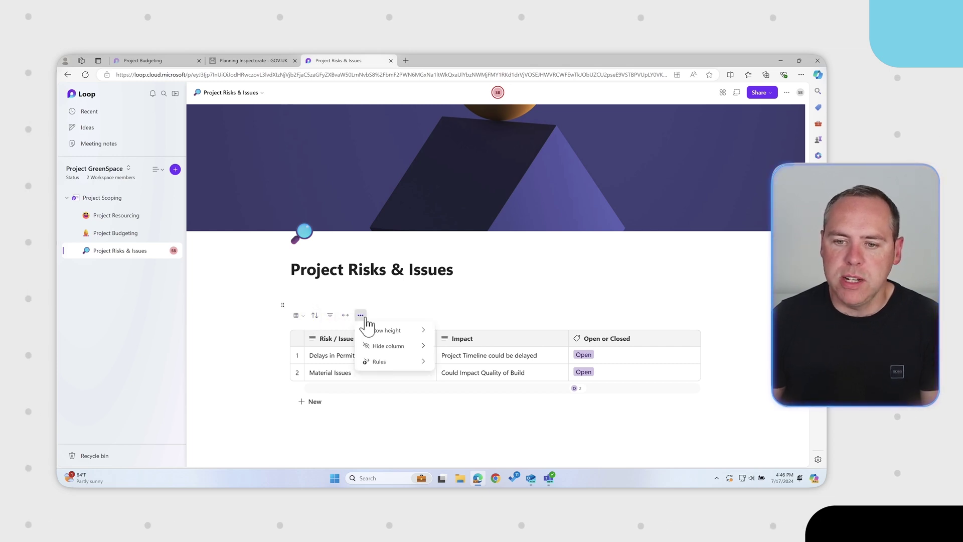
left_click(379, 364)
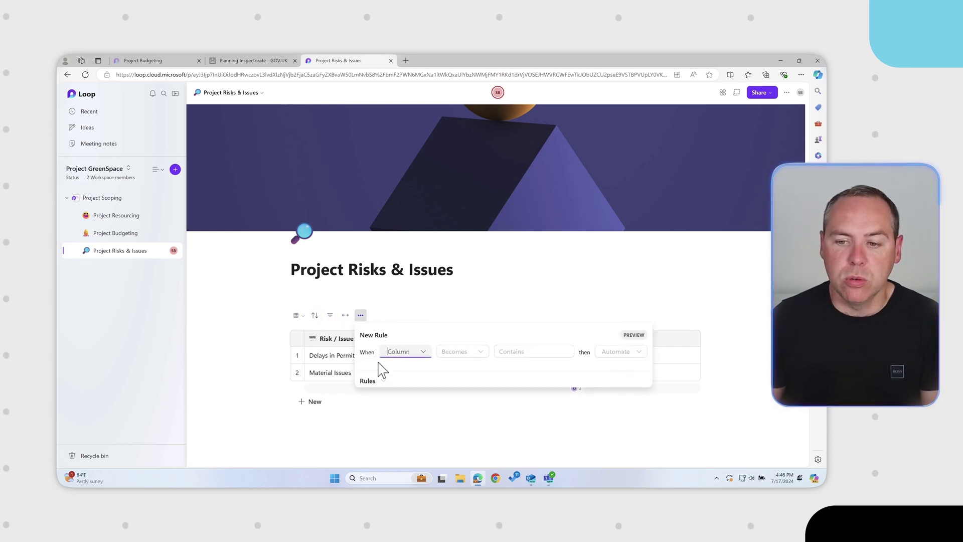
left_click(424, 354)
left_click(426, 401)
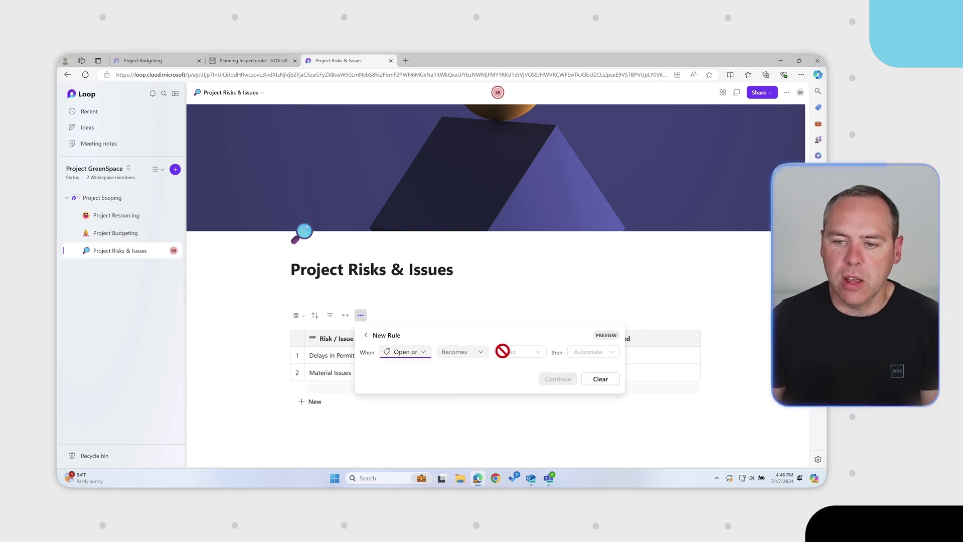
left_click(482, 360)
left_click(474, 373)
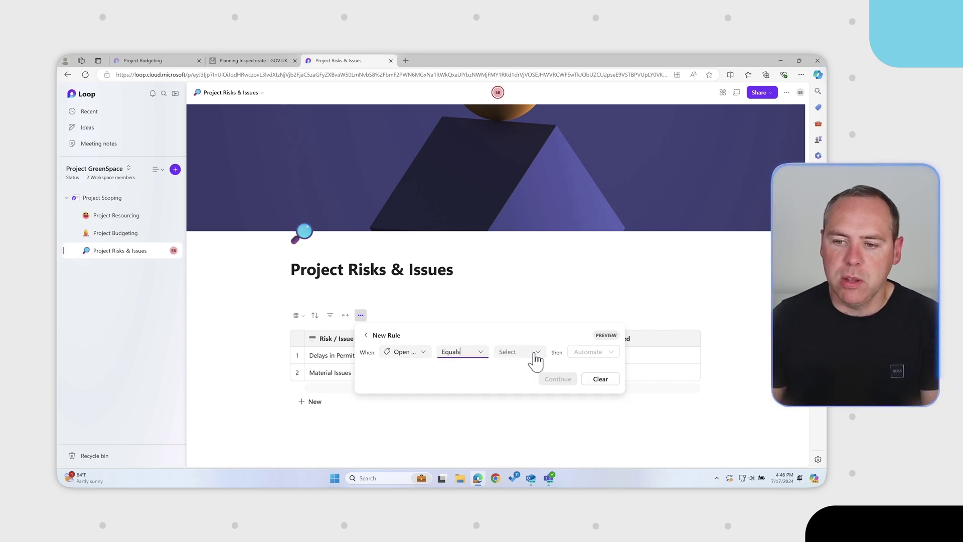
left_click(537, 360)
left_click(504, 382)
Set the rule's action to Notify in Loop and add a teammate as recipient
left_click(603, 352)
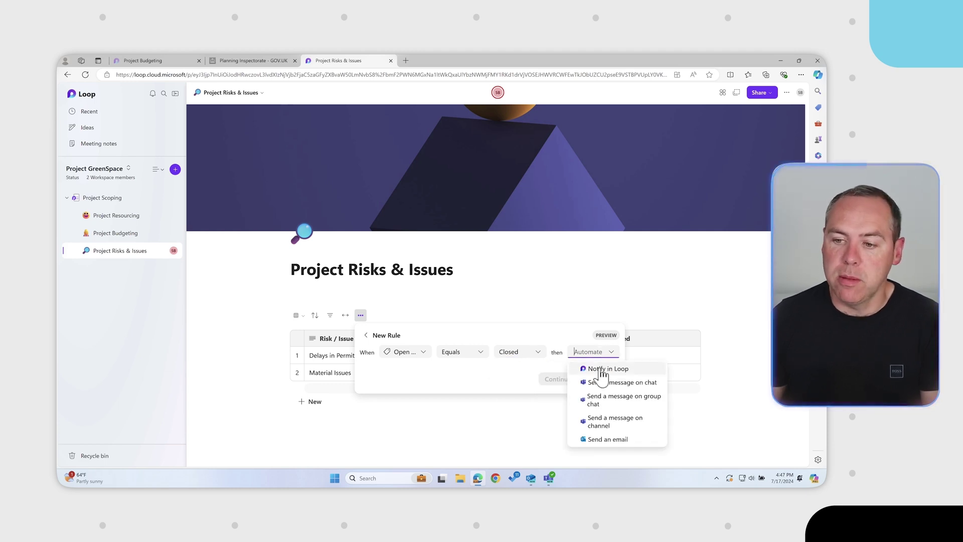
left_click(608, 370)
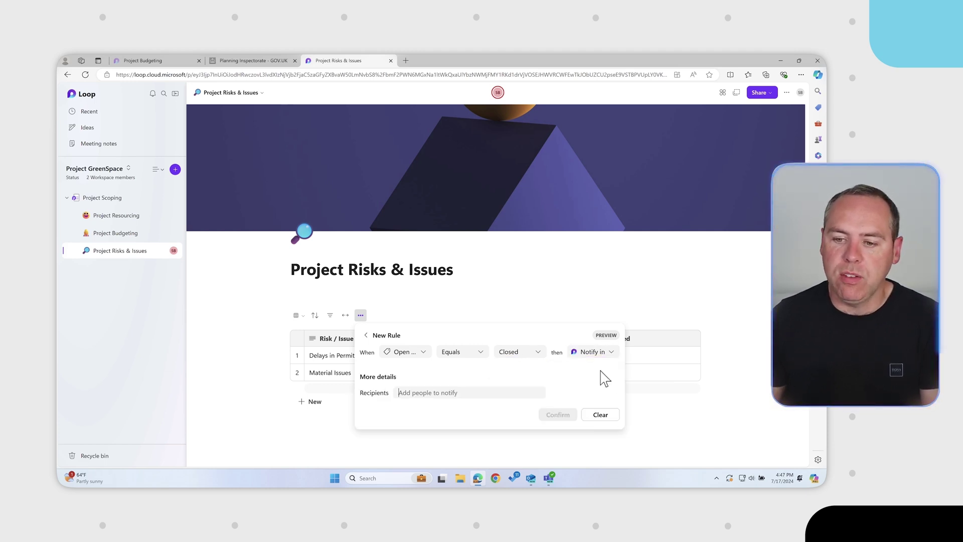
left_click(451, 394)
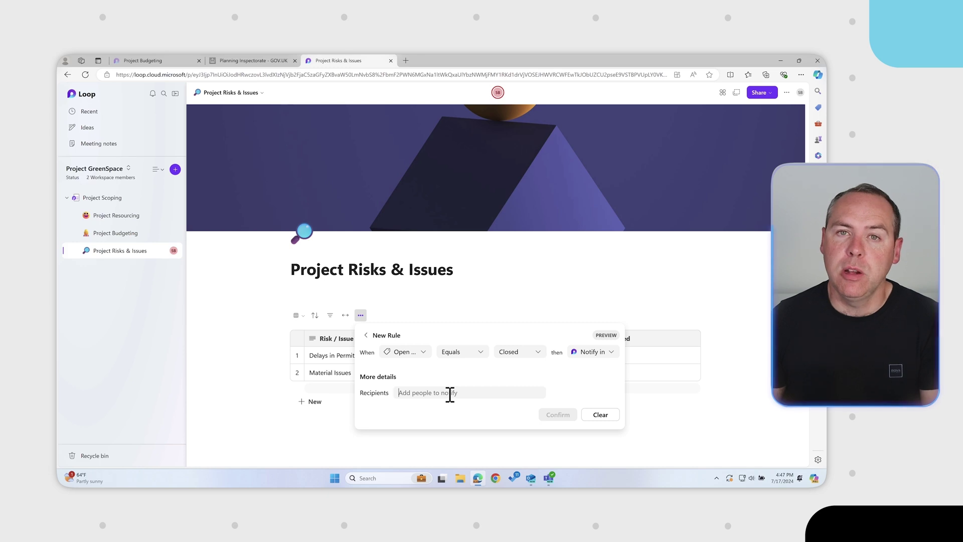
type("Scott")
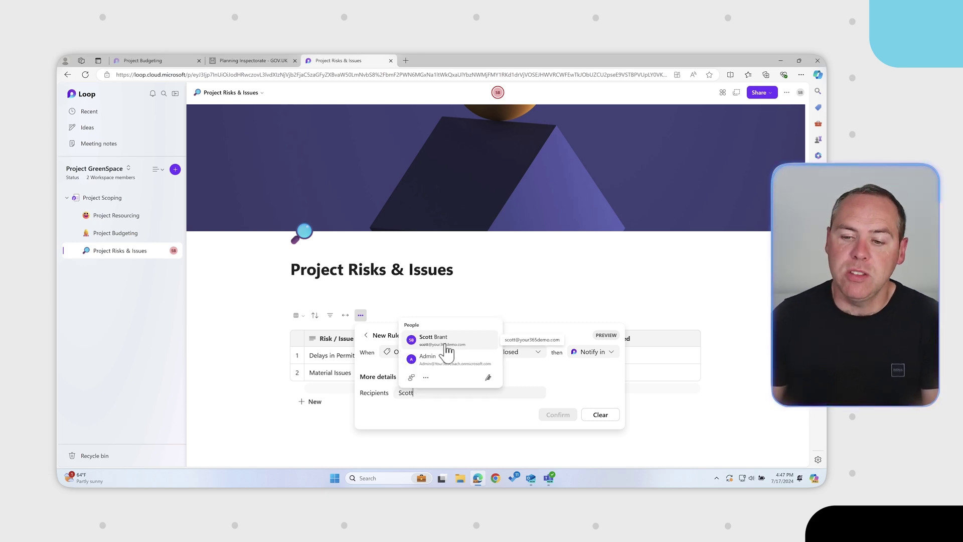
left_click(448, 346)
Create the rule, set Delays in Permits to Closed, and view the notifications
left_click(555, 417)
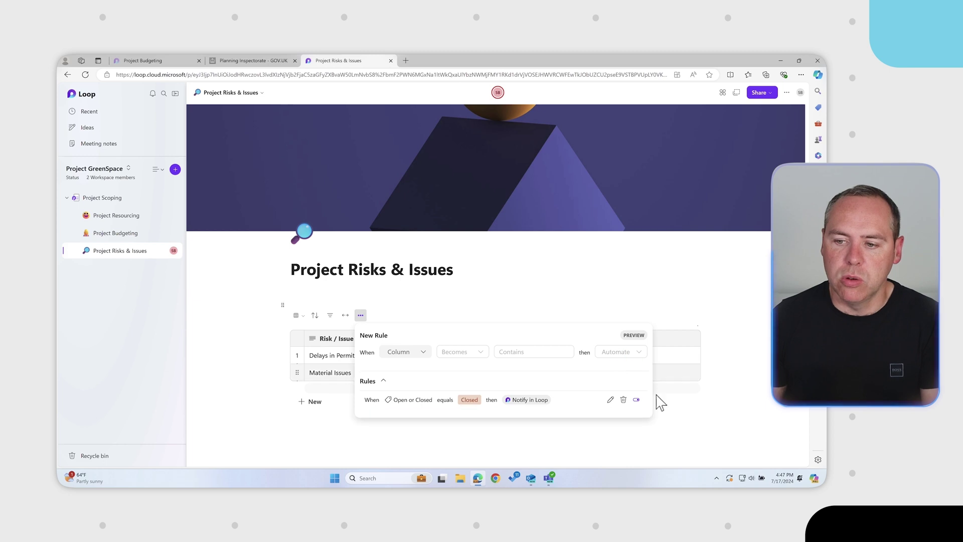
left_click(400, 293)
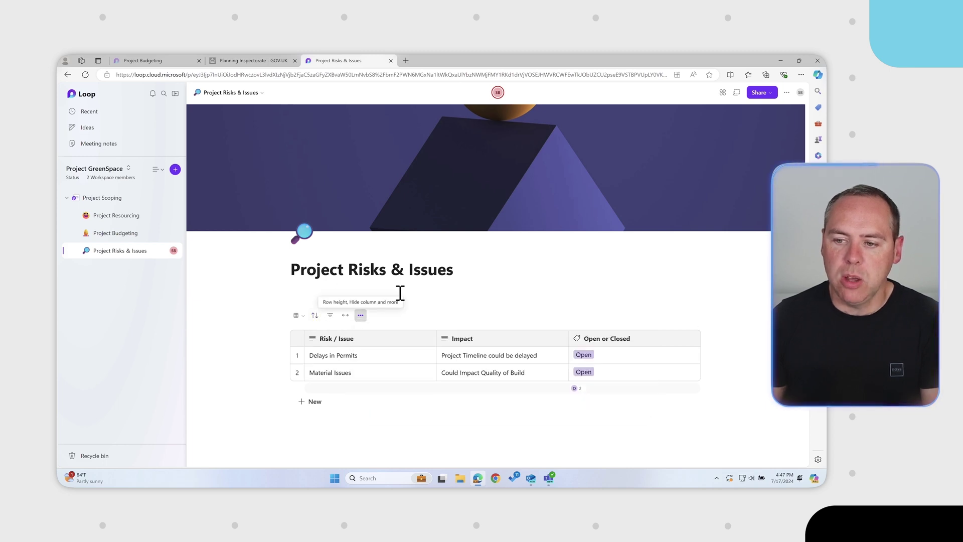
left_click(582, 356)
left_click(596, 387)
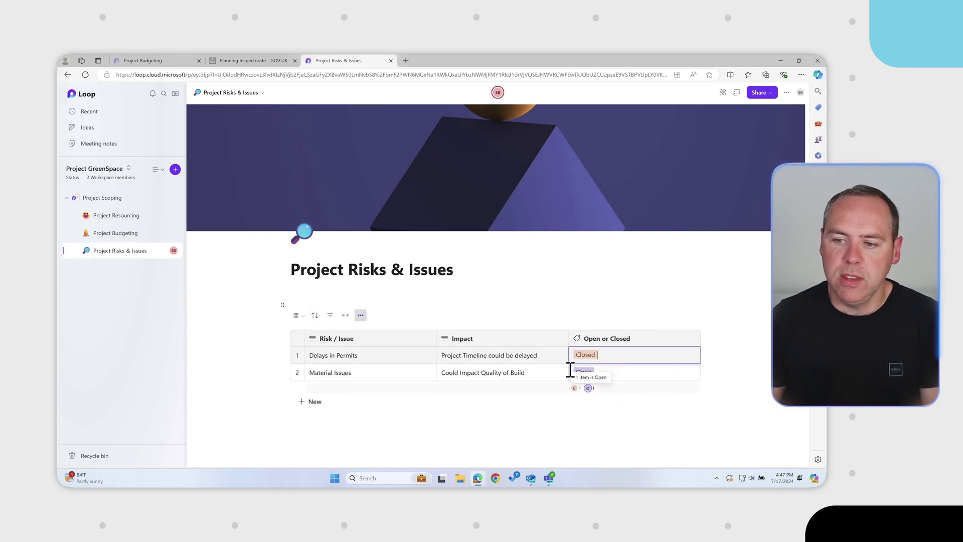
left_click(535, 302)
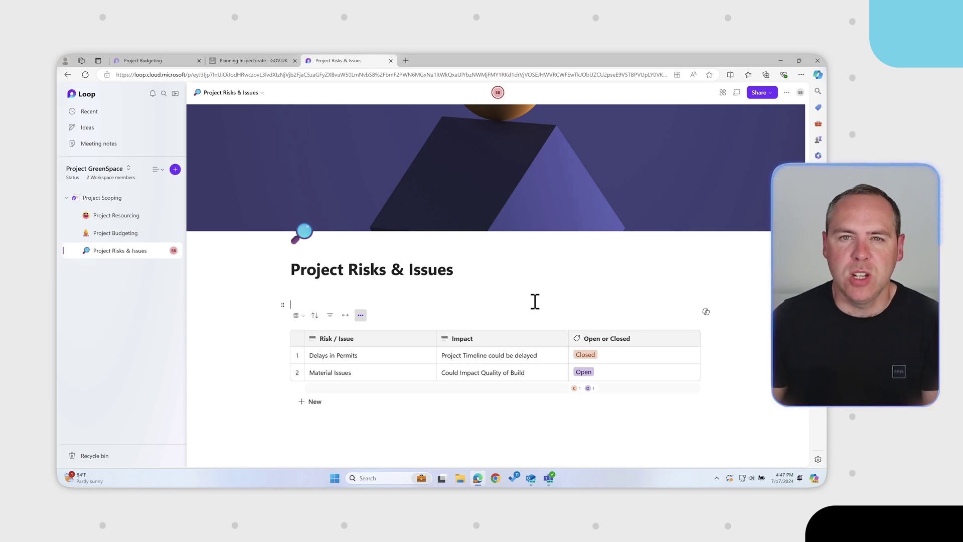
left_click(152, 93)
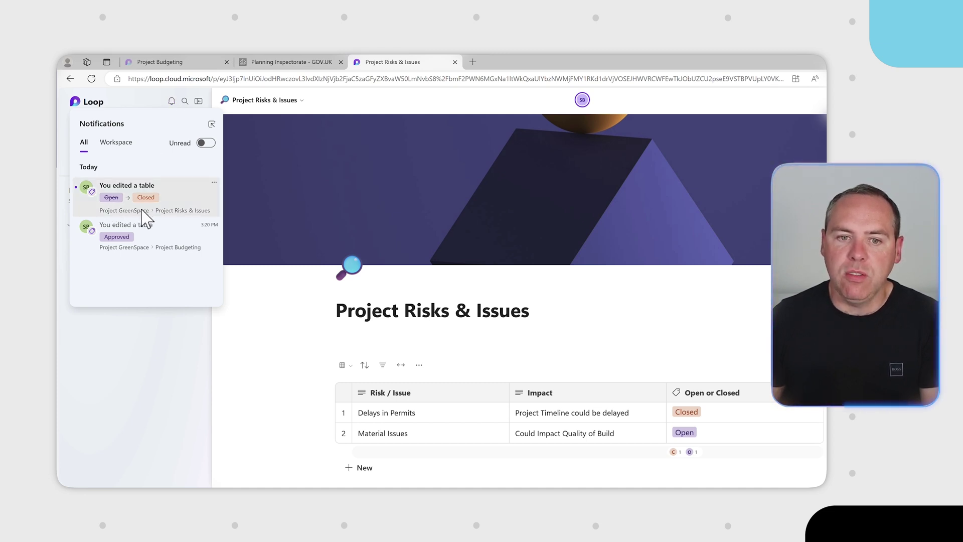
Dismiss the notifications and return to the Project Risks & Issues page
left_click(144, 215)
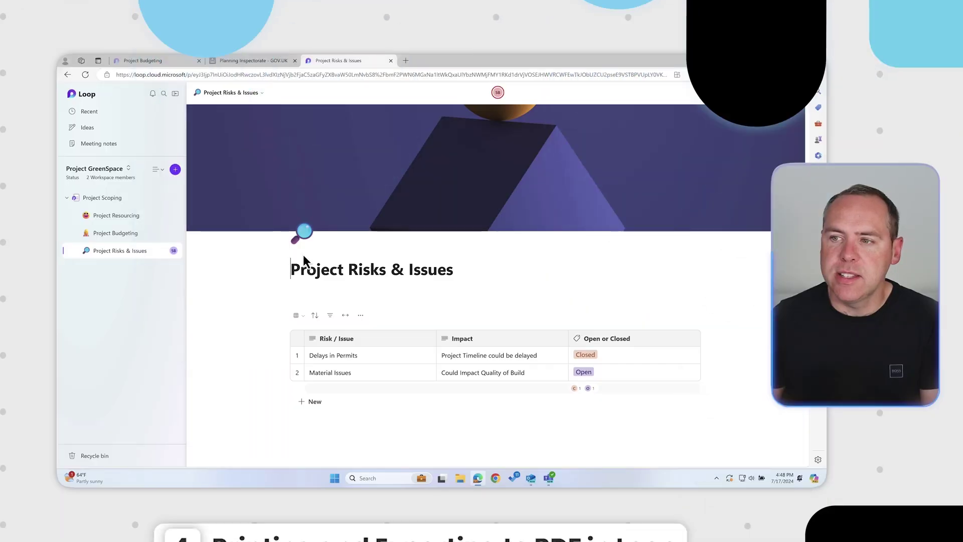
Print the page via Print & PDF export with Microsoft Print to PDF as printer
left_click(787, 93)
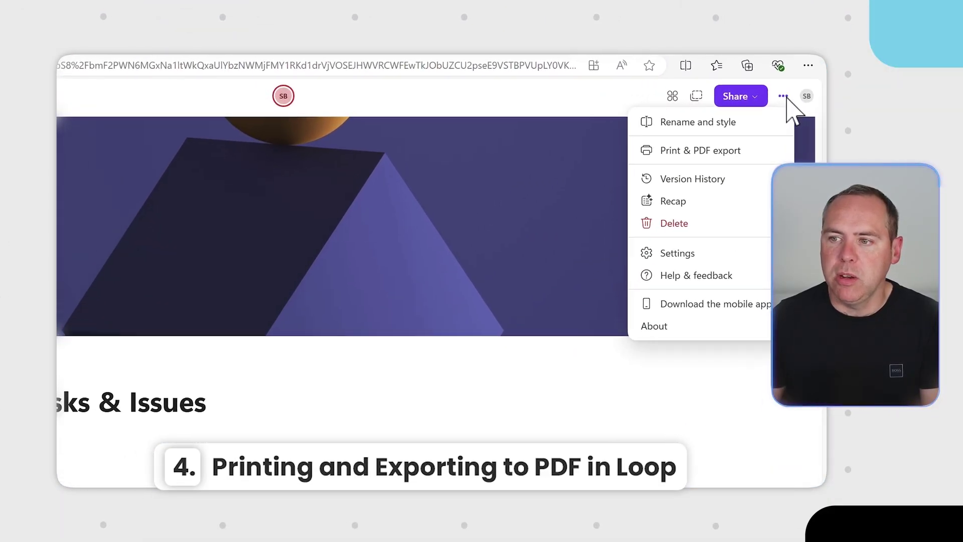
left_click(732, 156)
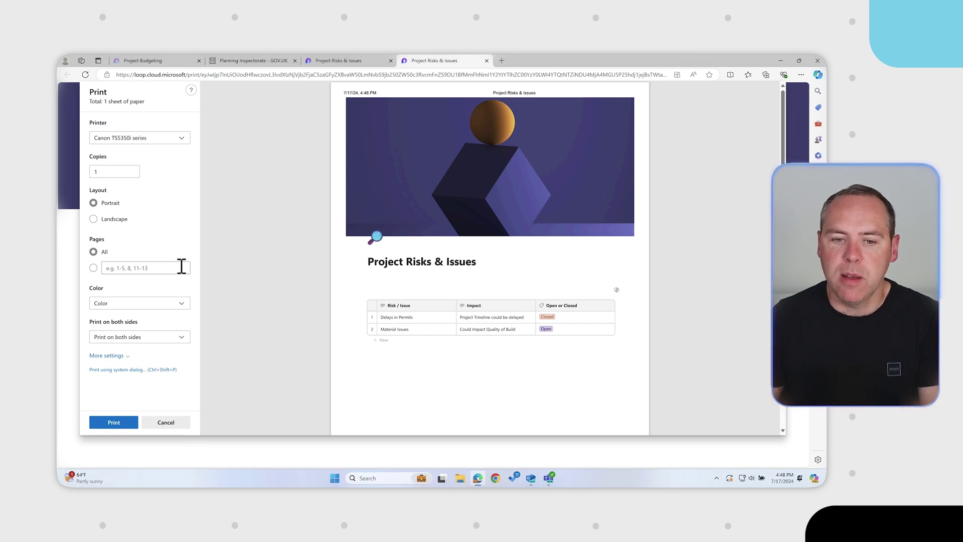
left_click(107, 356)
scroll(197, 360, "down", 4)
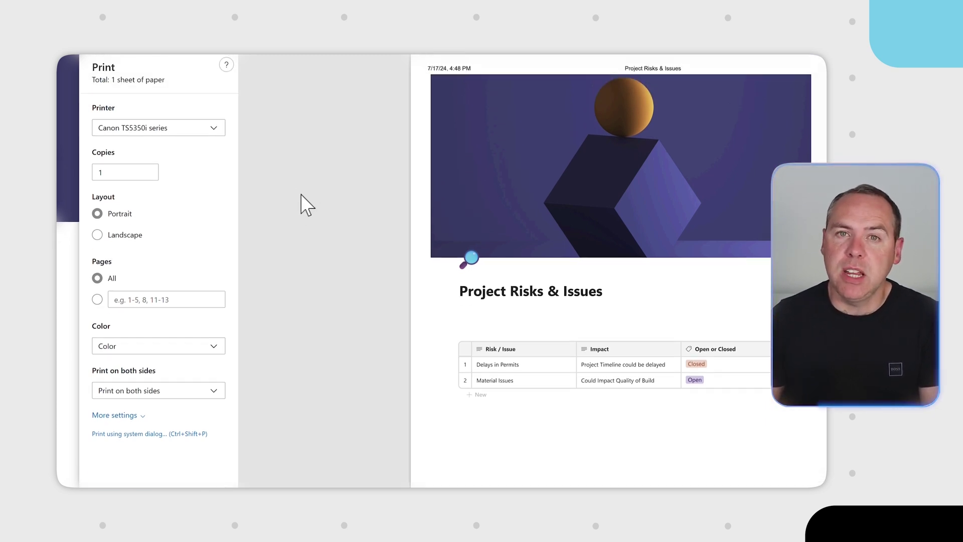
left_click(213, 147)
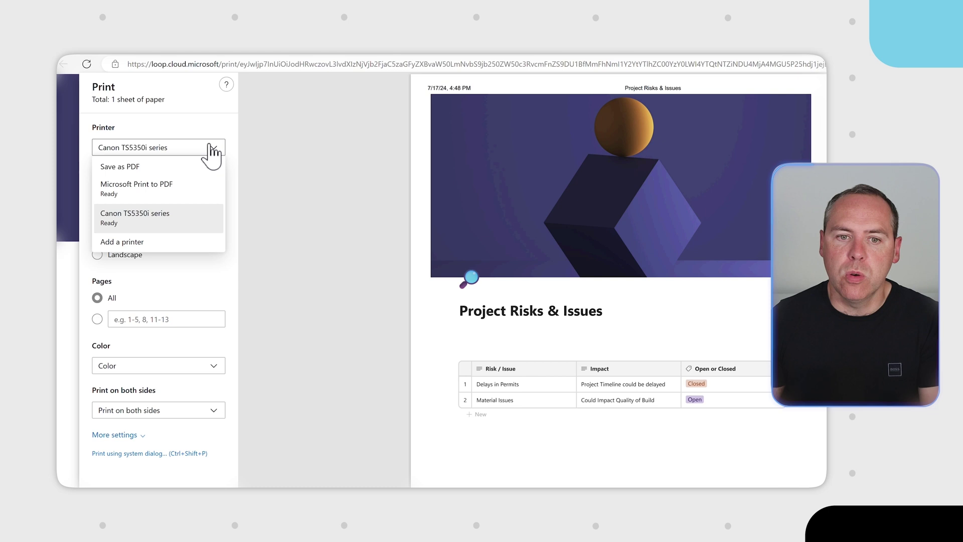
left_click(182, 186)
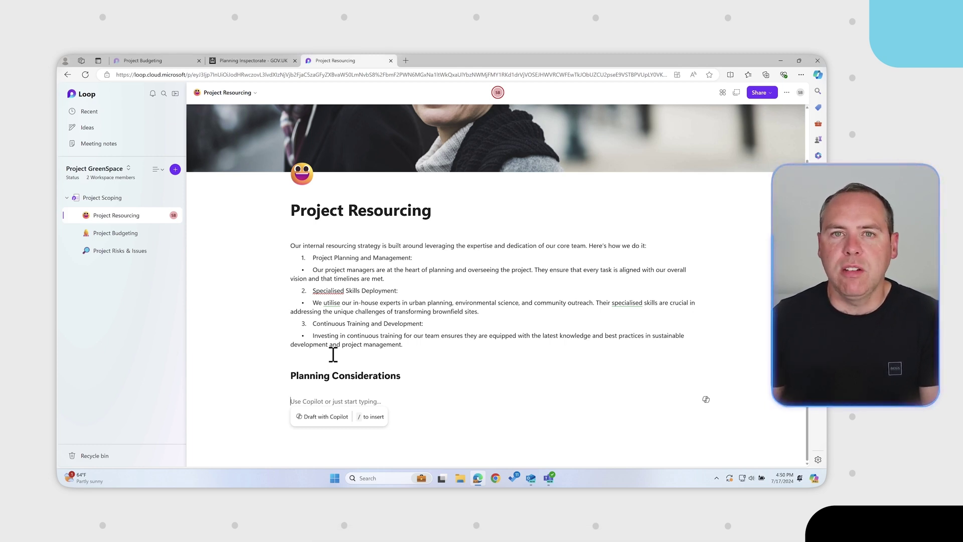
Paste the GOV.UK Planning Inspectorate link under Planning Considerations and open the site
key("ctrl+v")
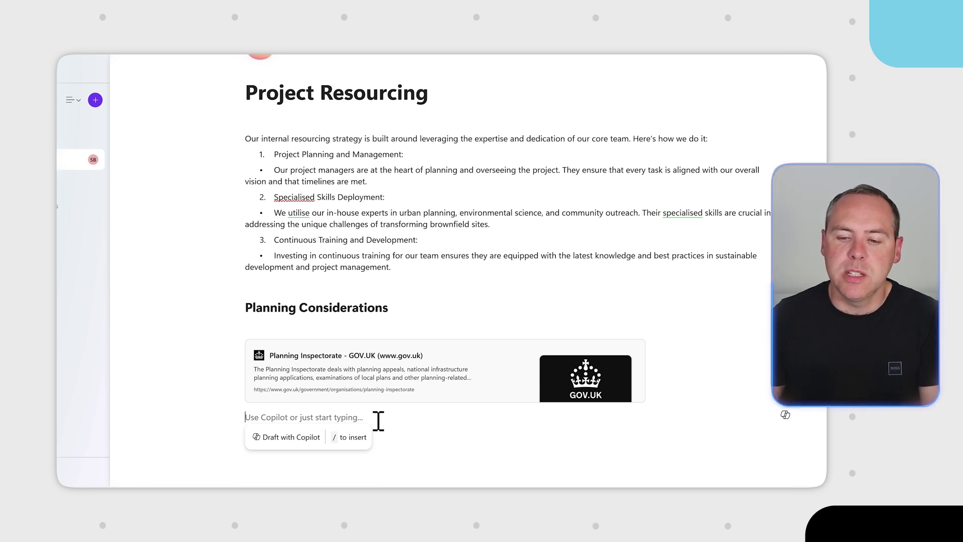
left_click(376, 398)
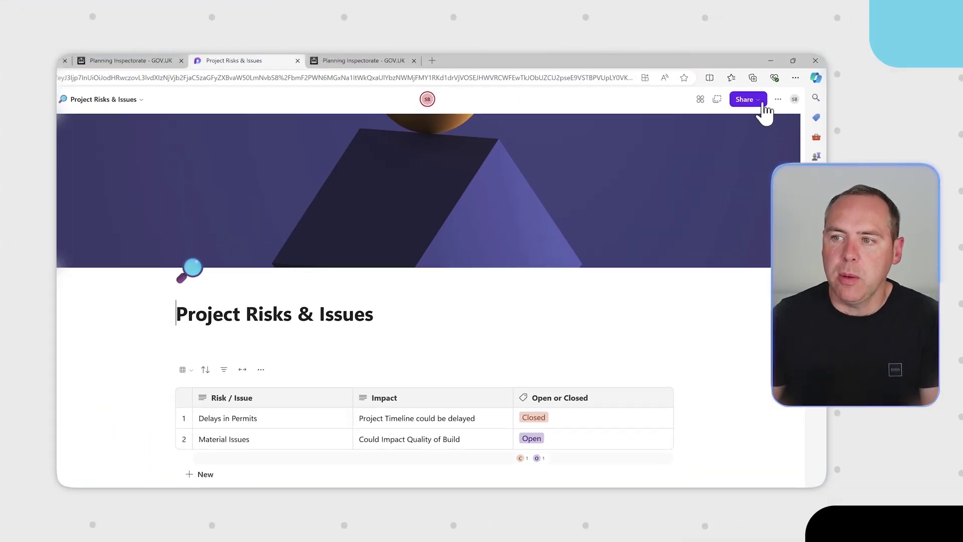
Copy a Page link for Project Risks & Issues and open its link settings
left_click(762, 106)
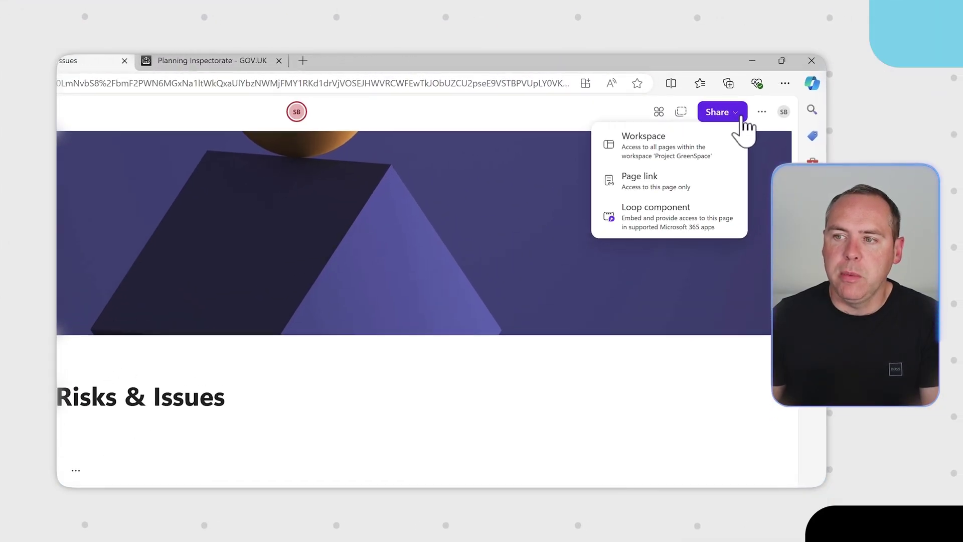
left_click(720, 164)
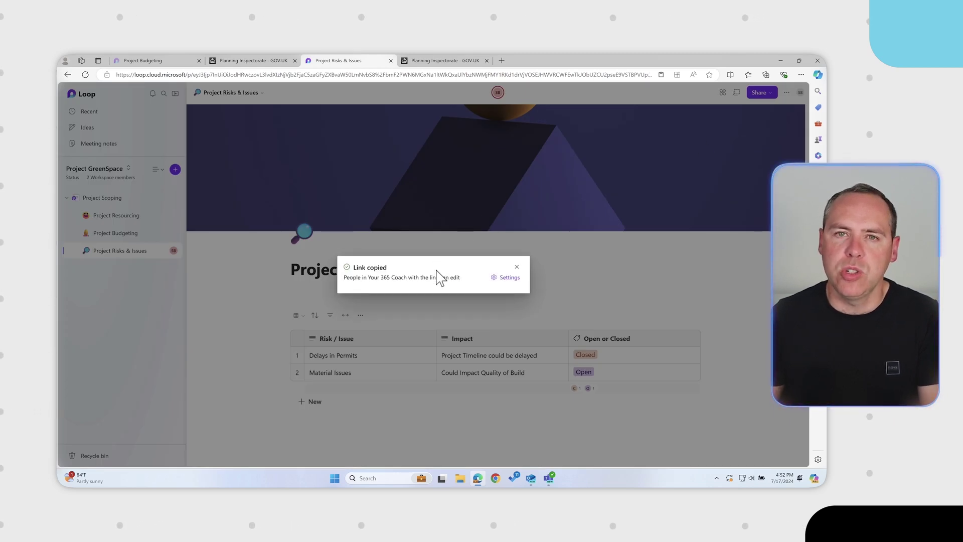
left_click(508, 277)
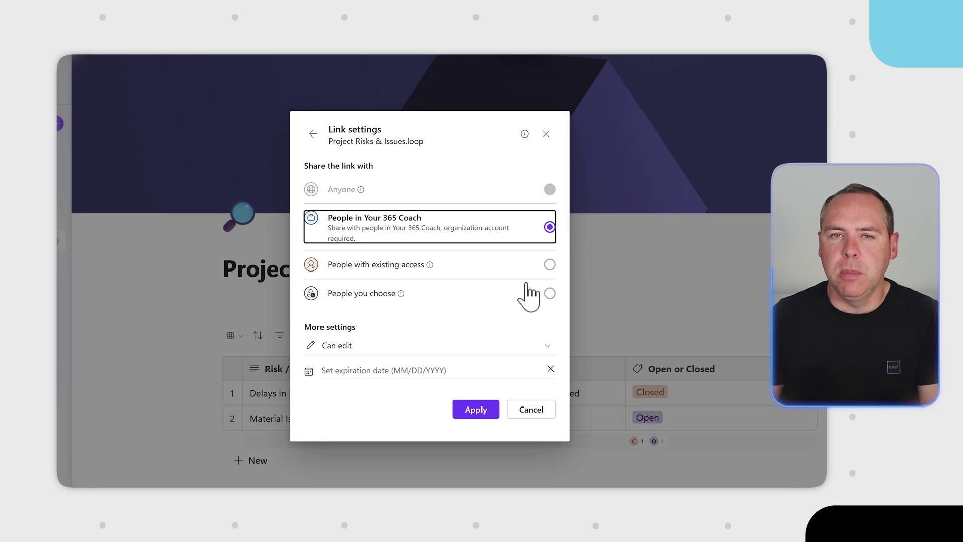
Limit the page link to People you choose with Can edit access and no expiration date
left_click(549, 294)
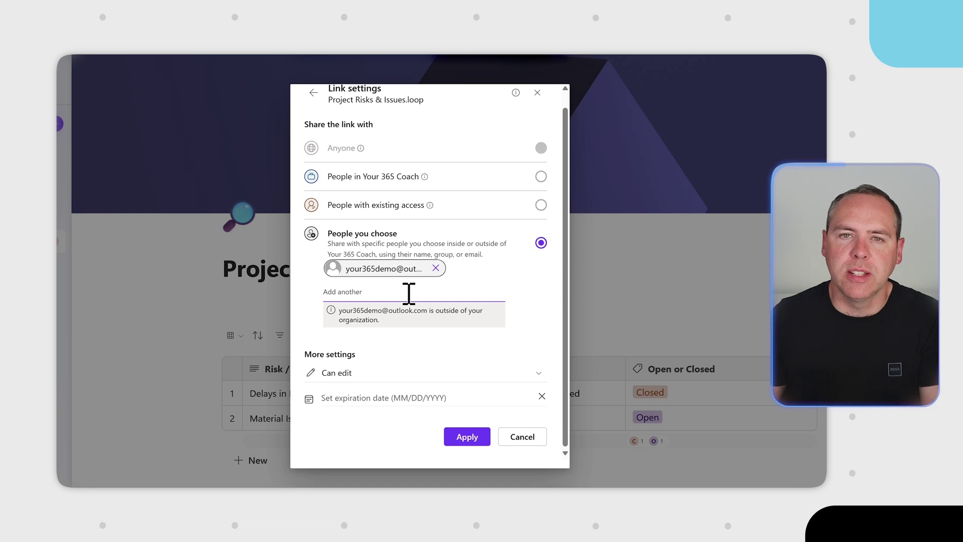
left_click(390, 375)
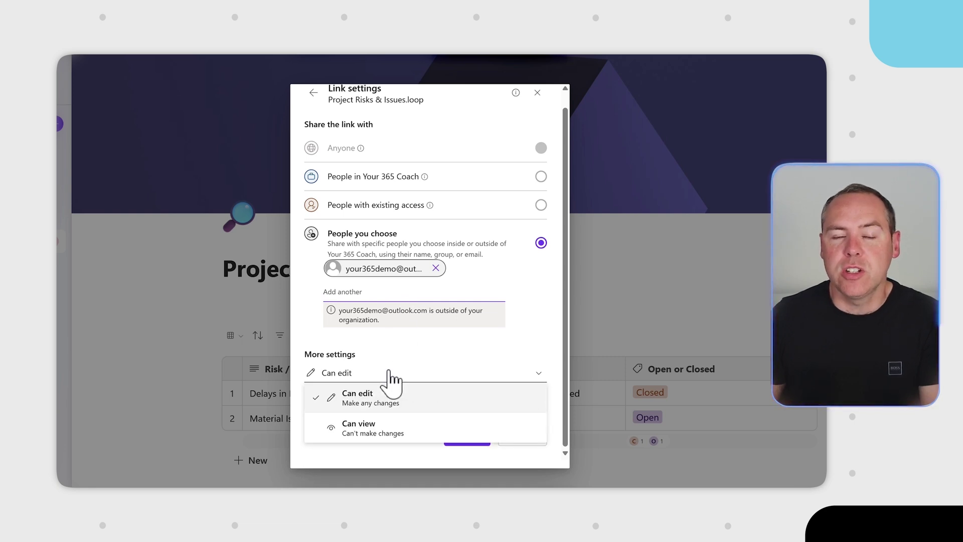
left_click(391, 376)
left_click(386, 398)
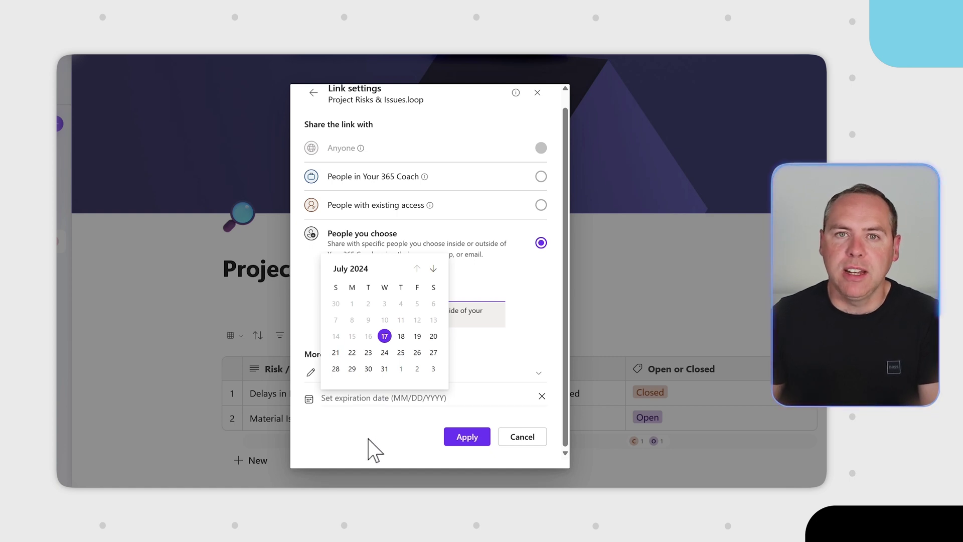
left_click(346, 439)
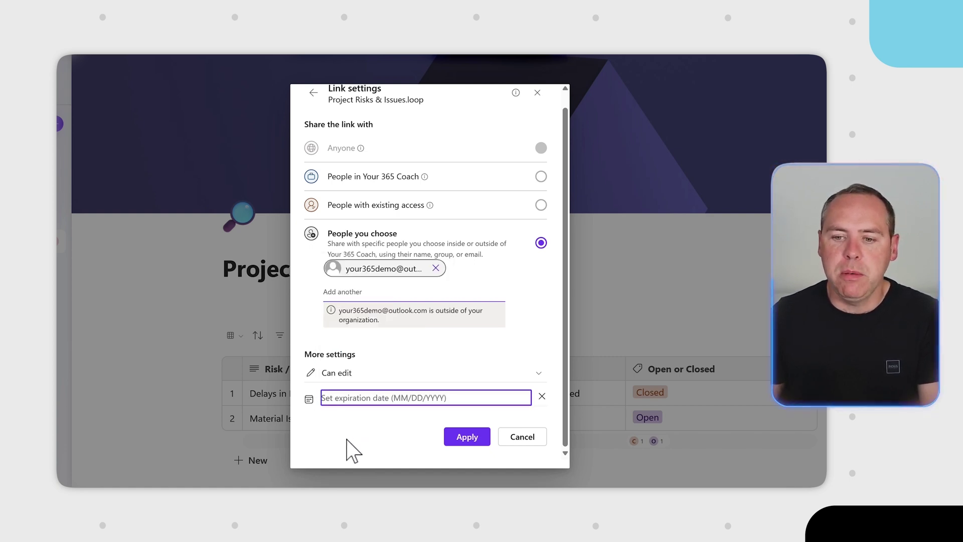
left_click(468, 439)
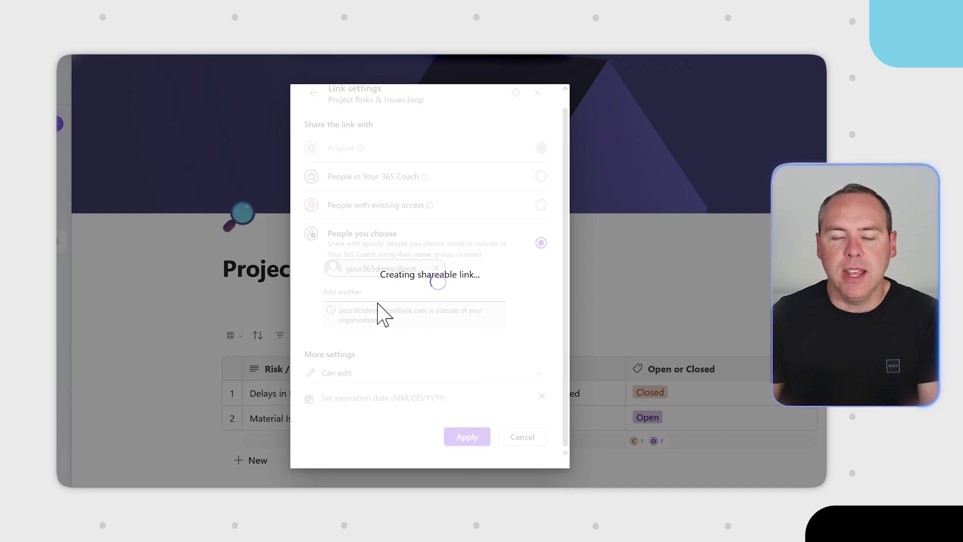